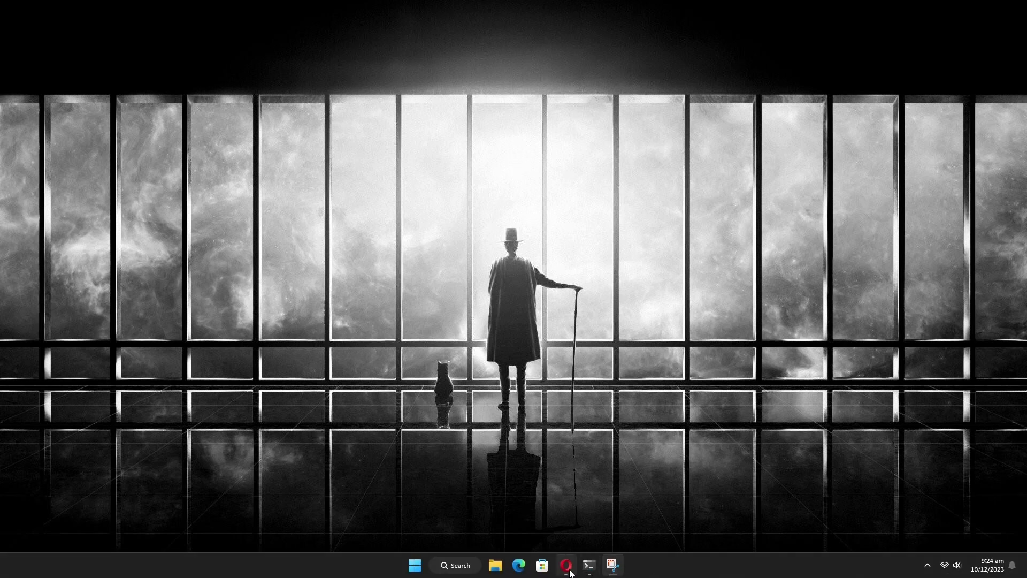
Launch Opera and reach the CrushOn.AI site from the Google search results
{"action": "left_click", "coordinate": [567, 565]}
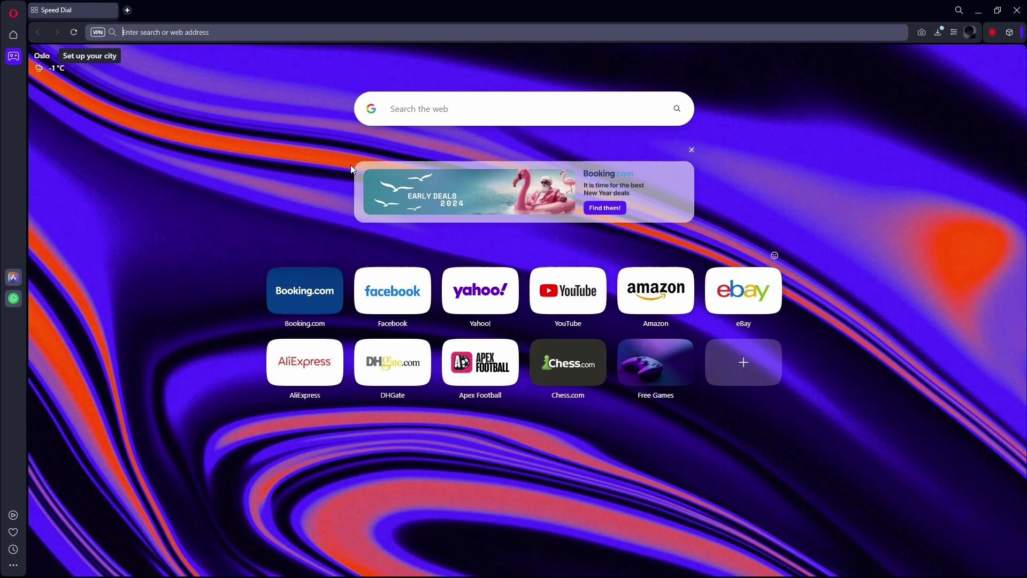
{"action": "type", "text": "crush on ai"}
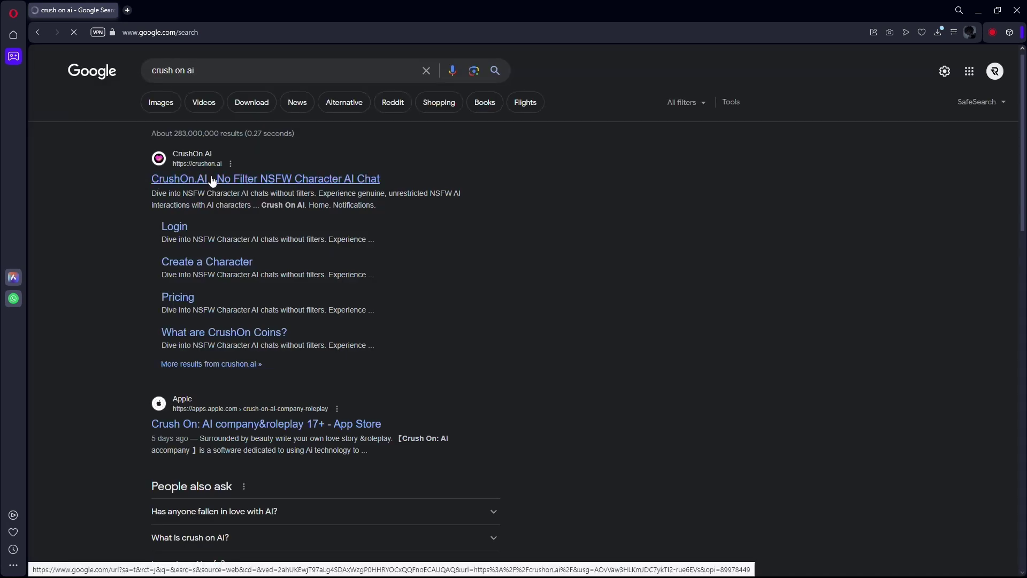
{"action": "left_click", "coordinate": [213, 179]}
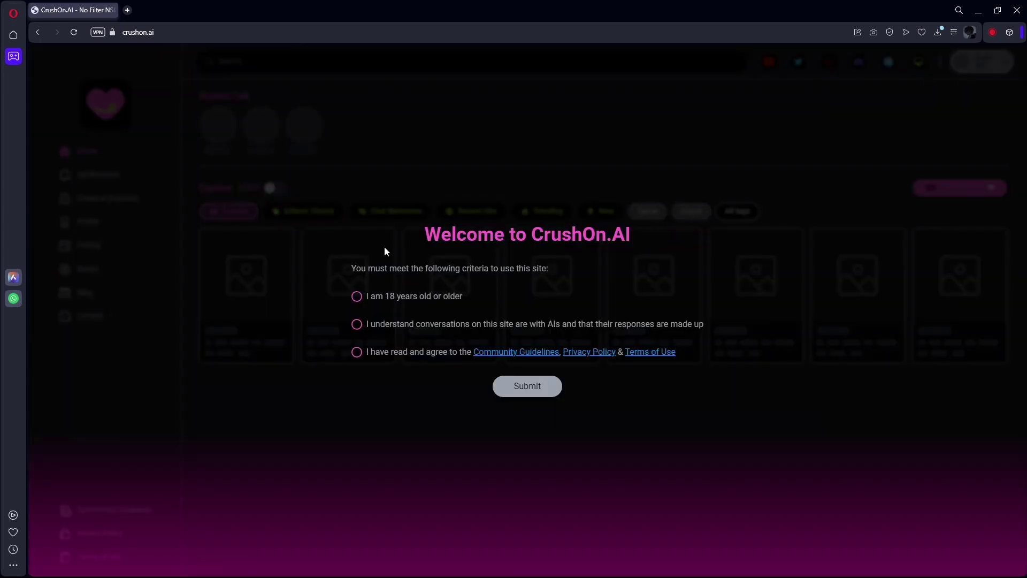
Accept the 18+, AI-responses and terms consent boxes and submit the site criteria
{"action": "left_click", "coordinate": [357, 296]}
{"action": "left_click", "coordinate": [362, 323]}
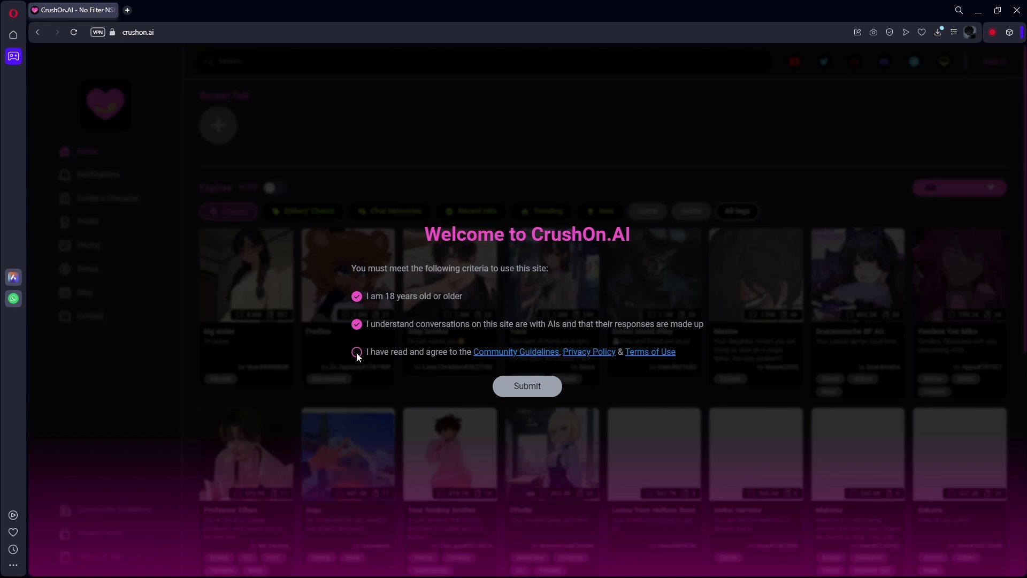
{"action": "left_click", "coordinate": [357, 352]}
{"action": "left_click", "coordinate": [538, 392]}
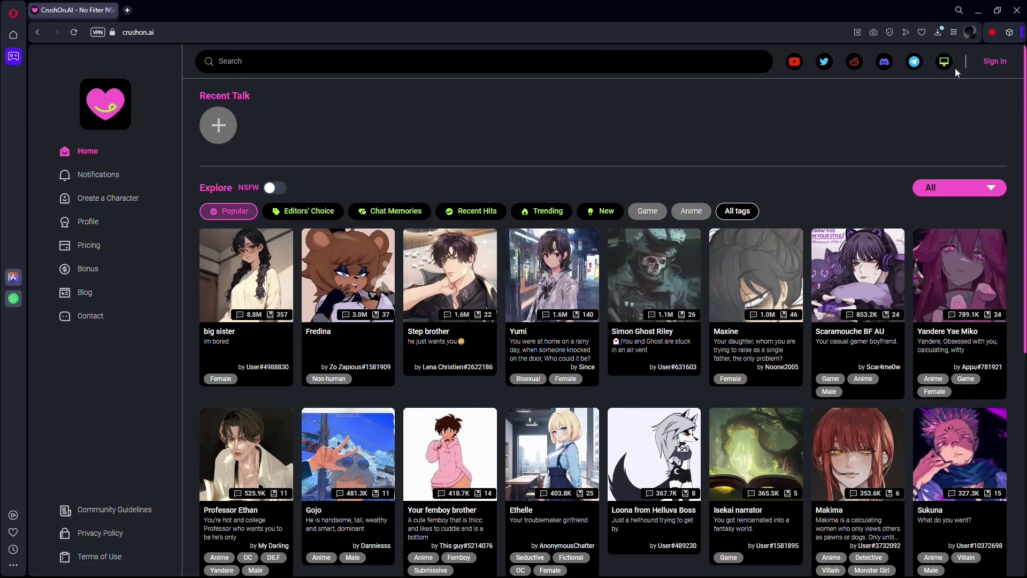
Sign in to CrushOn.AI with the Google account
{"action": "left_click", "coordinate": [995, 62]}
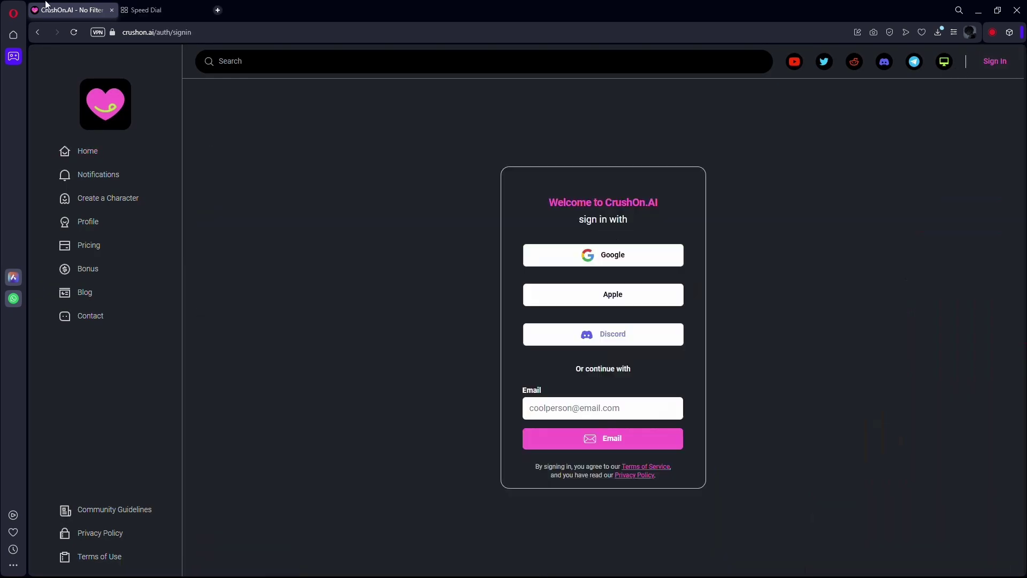
{"action": "left_click", "coordinate": [595, 256]}
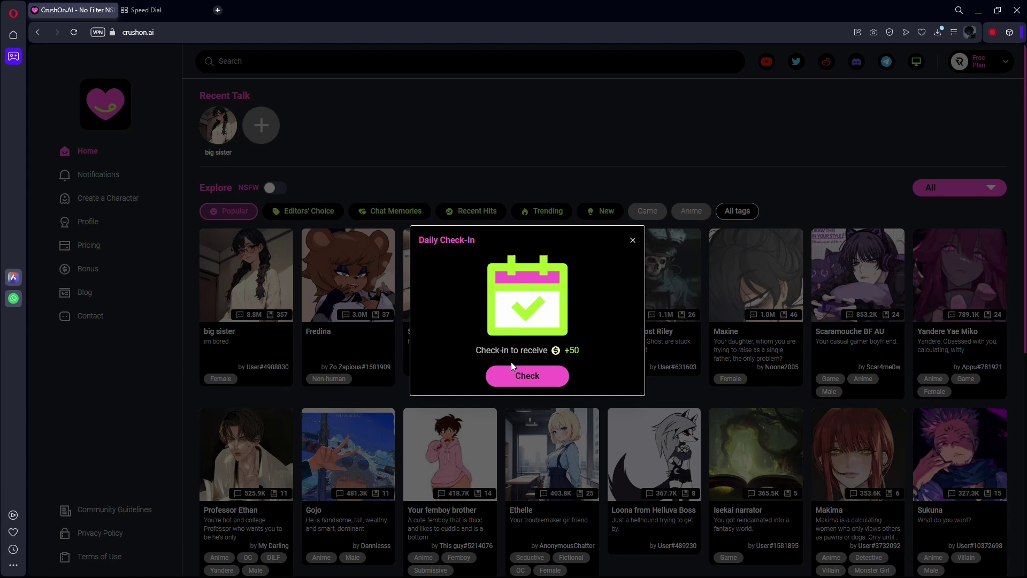
Claim the Daily Check-In reward of 50 coins and dismiss the confirmation
{"action": "left_click", "coordinate": [523, 376]}
{"action": "left_click", "coordinate": [513, 394]}
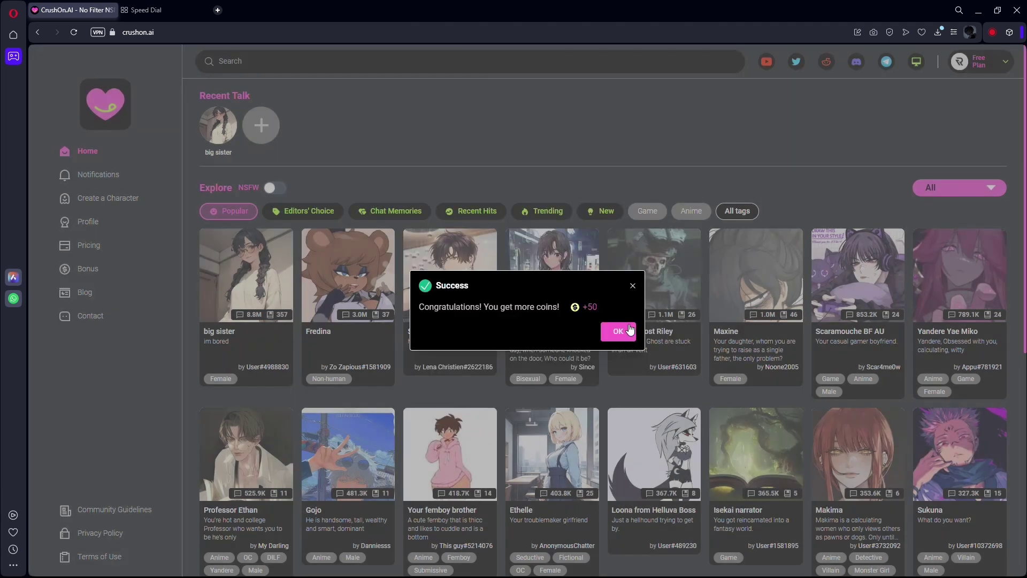
{"action": "left_click", "coordinate": [617, 330]}
Close the questionnaire survey popup and return to the CrushOn.AI home tab
{"action": "left_click", "coordinate": [633, 222]}
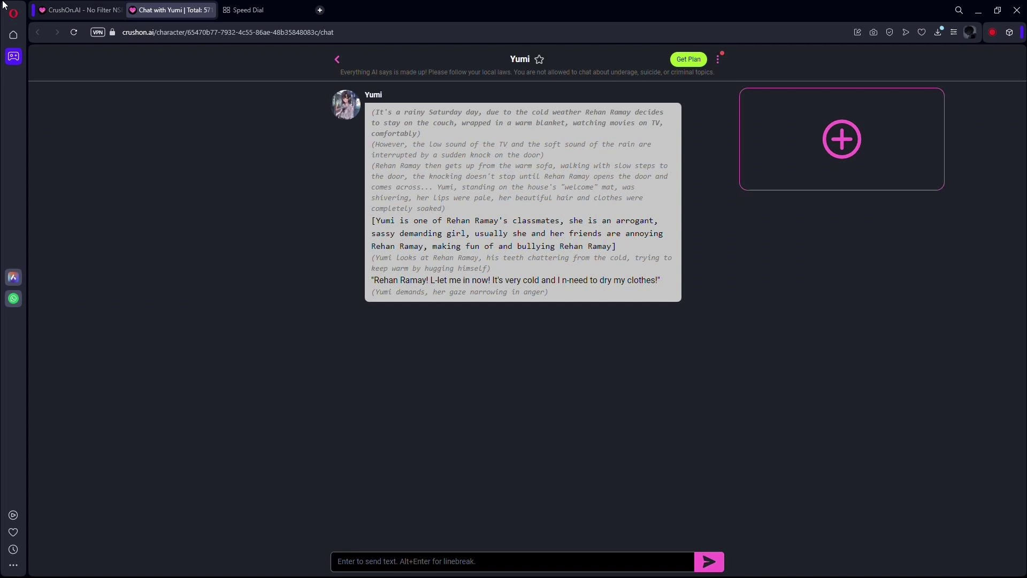
{"action": "left_click", "coordinate": [77, 10]}
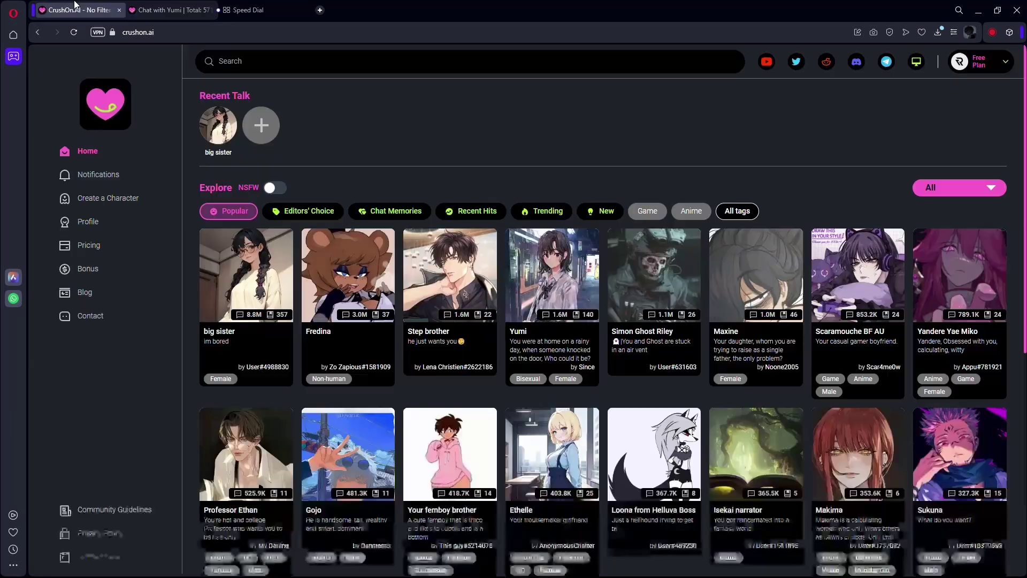
Start a new character named Simon Ghost Riley and cancel the photo upload dialog
{"action": "left_click", "coordinate": [96, 199]}
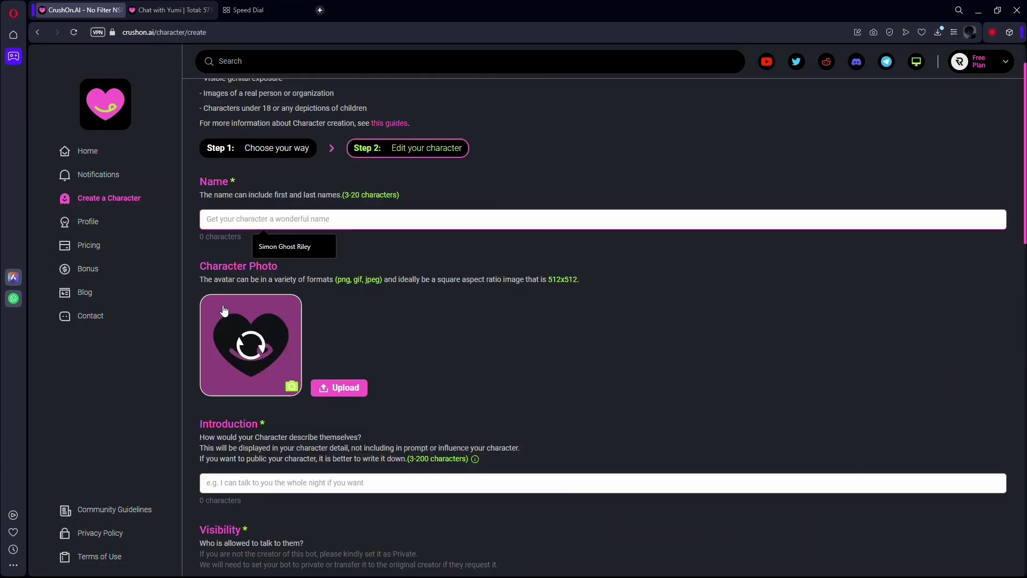
{"action": "scroll", "coordinate": [289, 242], "scroll_direction": "down", "scroll_amount": 1}
{"action": "type", "text": "Simon Ghost Riley"}
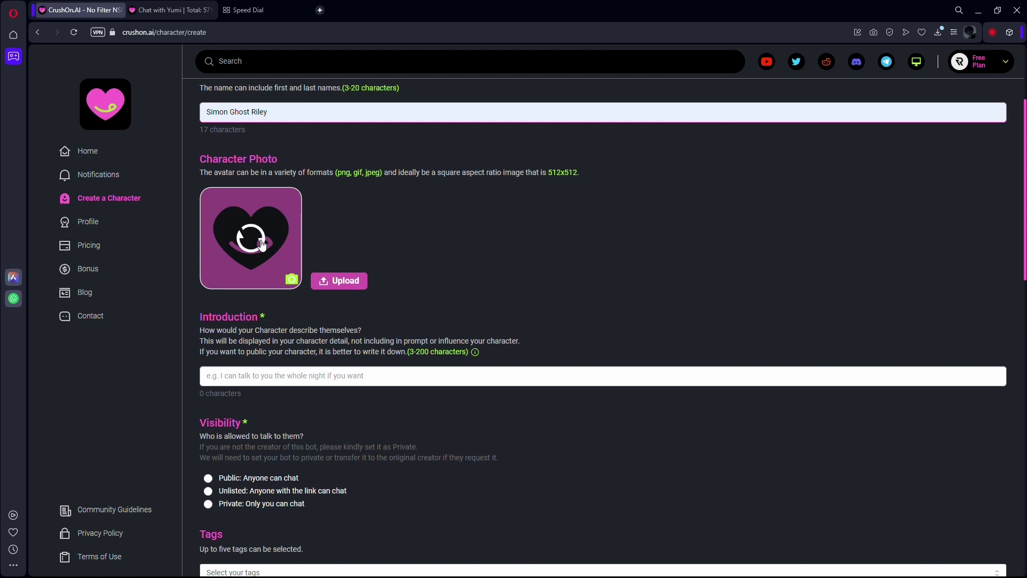
{"action": "left_click", "coordinate": [252, 251]}
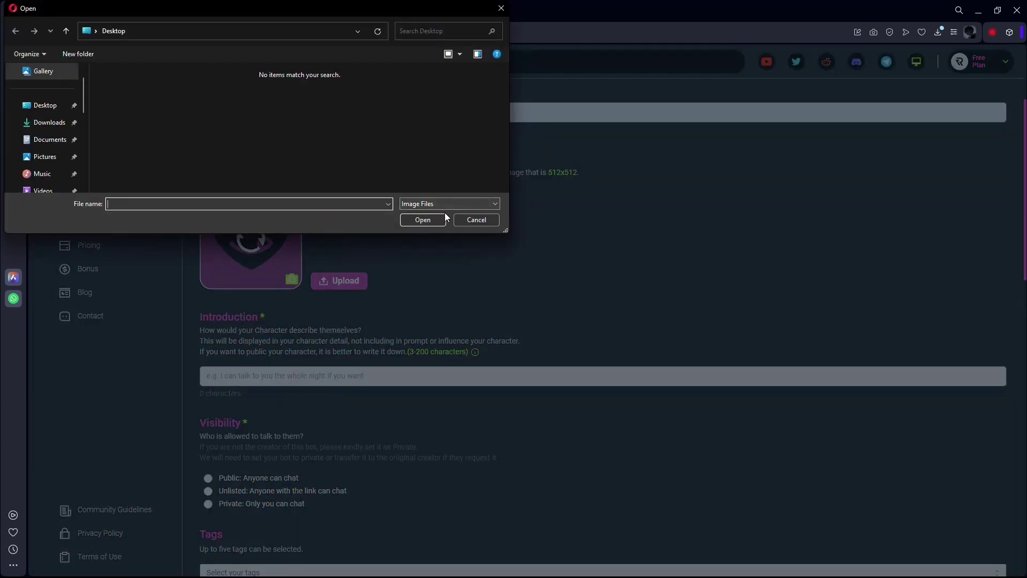
{"action": "left_click", "coordinate": [460, 220]}
{"action": "scroll", "coordinate": [309, 307], "scroll_direction": "down", "scroll_amount": 1}
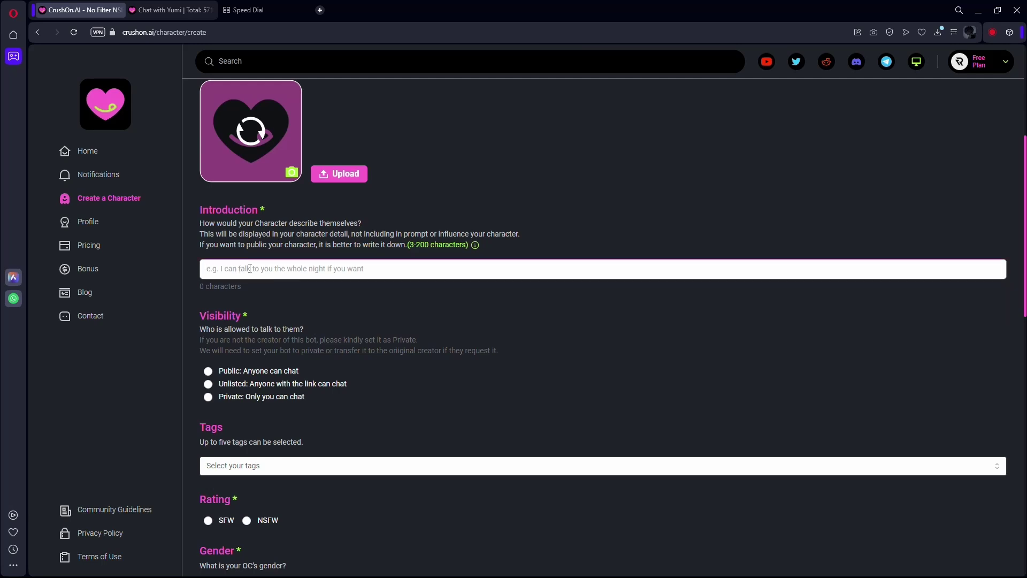
{"action": "type", "text": "Hi!"}
{"action": "scroll", "coordinate": [249, 268], "scroll_direction": "down", "scroll_amount": 1}
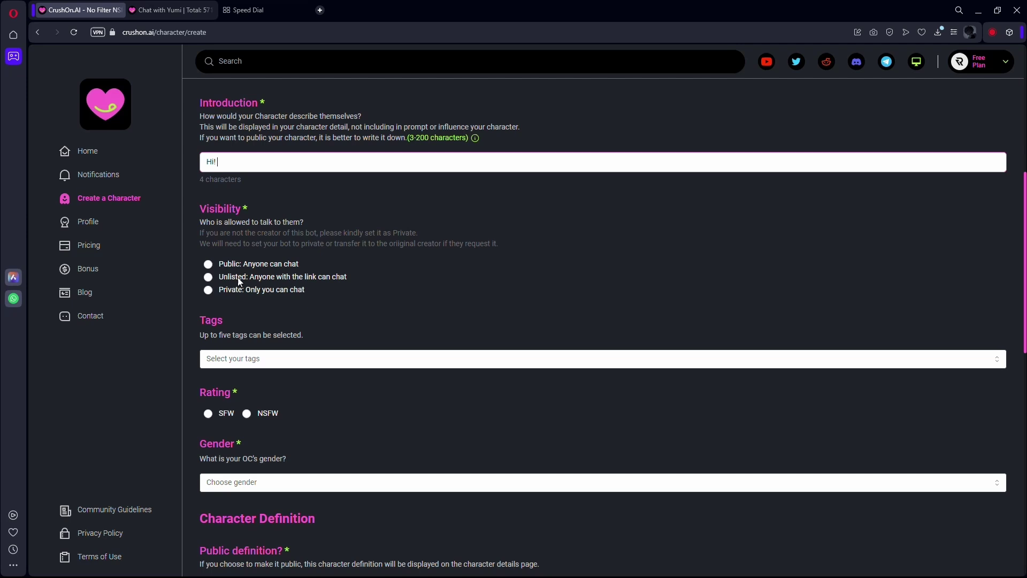
Make the character Private and tag it Game and Anime
{"action": "left_click", "coordinate": [209, 292]}
{"action": "scroll", "coordinate": [210, 293], "scroll_direction": "down", "scroll_amount": 1}
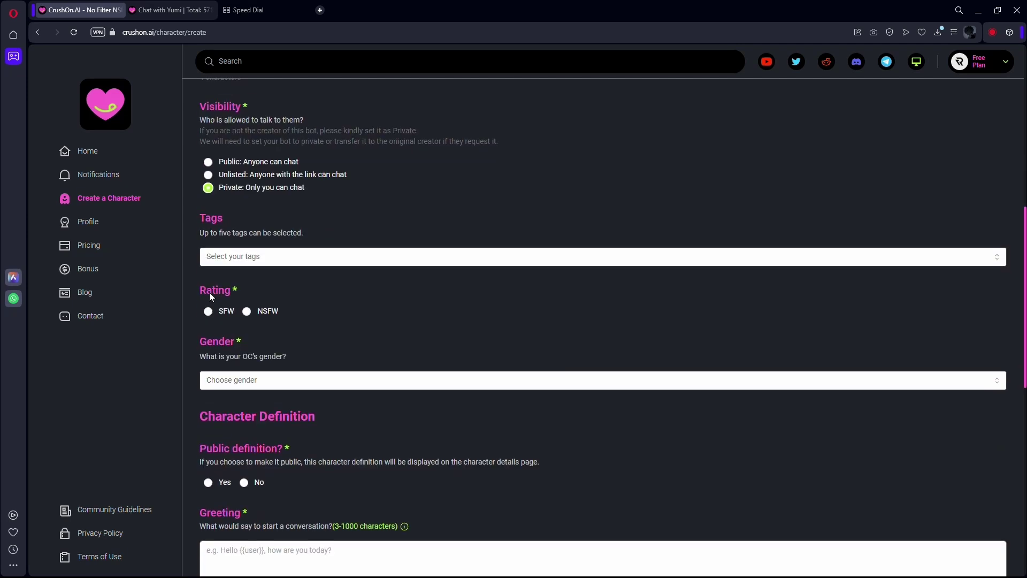
{"action": "left_click", "coordinate": [253, 251]}
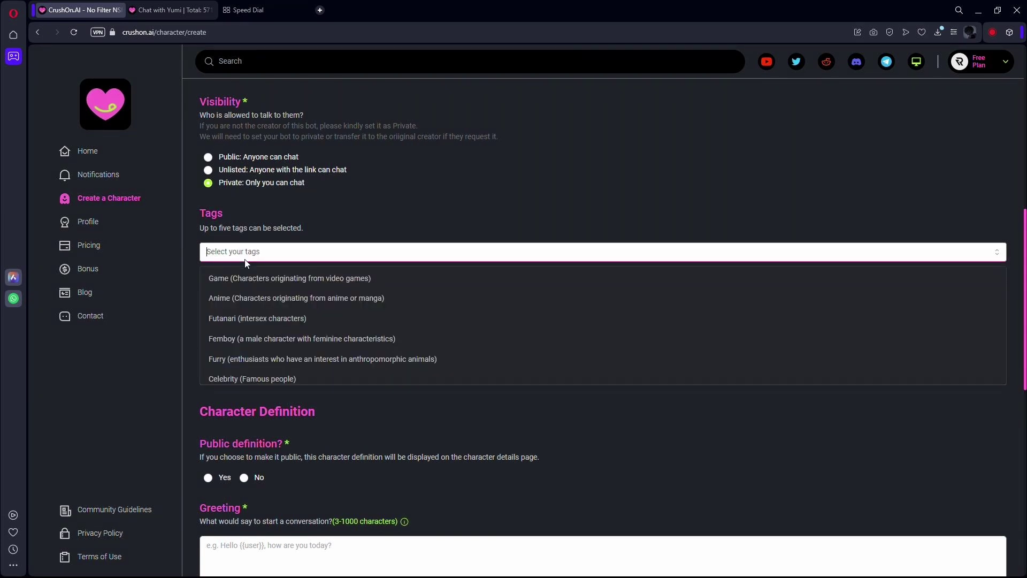
{"action": "left_click", "coordinate": [258, 281]}
{"action": "left_click", "coordinate": [258, 282]}
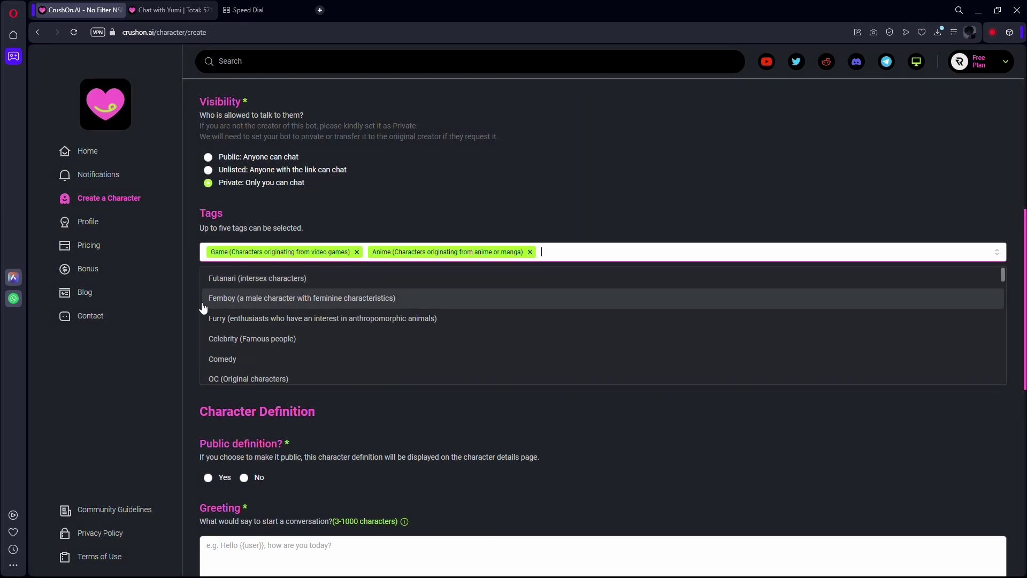
{"action": "left_click", "coordinate": [188, 306]}
{"action": "scroll", "coordinate": [196, 311], "scroll_direction": "down", "scroll_amount": 1}
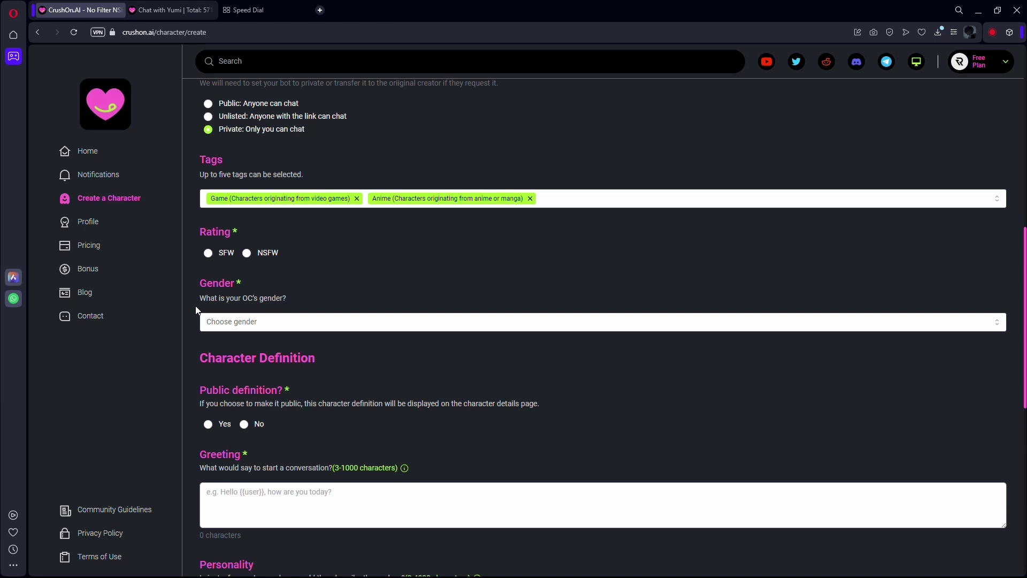
Rate the character NSFW and set its gender to Female
{"action": "left_click", "coordinate": [246, 253]}
{"action": "scroll", "coordinate": [250, 249], "scroll_direction": "down", "scroll_amount": 3}
{"action": "left_click", "coordinate": [248, 169]}
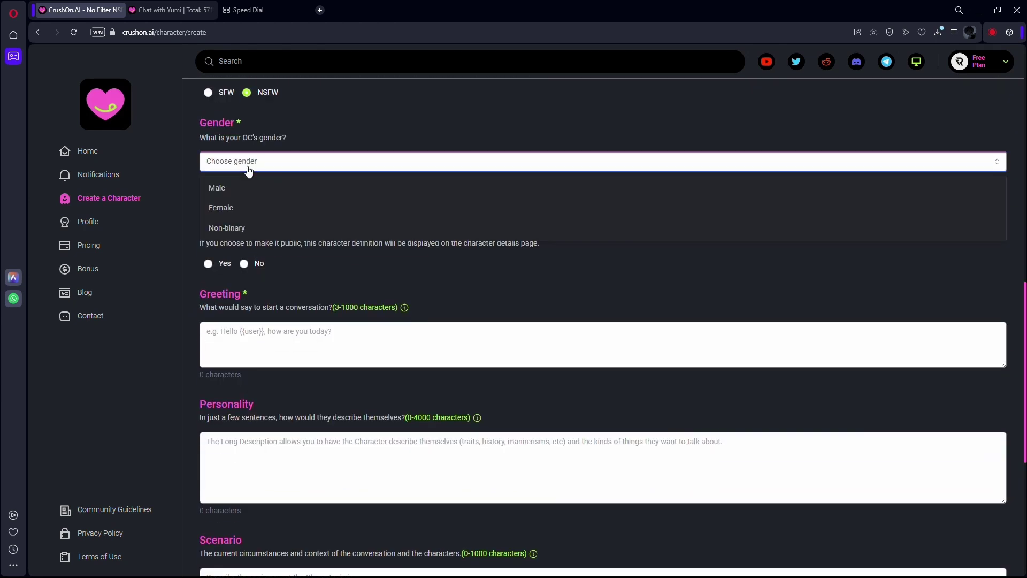
{"action": "left_click", "coordinate": [245, 207]}
{"action": "scroll", "coordinate": [255, 233], "scroll_direction": "down", "scroll_amount": 2}
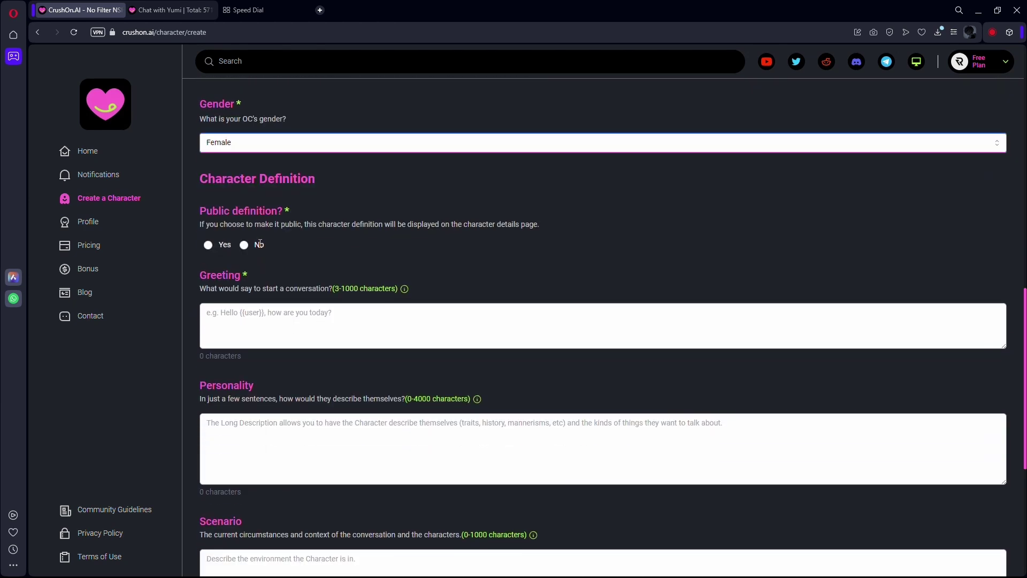
{"action": "scroll", "coordinate": [259, 244], "scroll_direction": "down", "scroll_amount": 3}
{"action": "scroll", "coordinate": [260, 244], "scroll_direction": "down", "scroll_amount": 2}
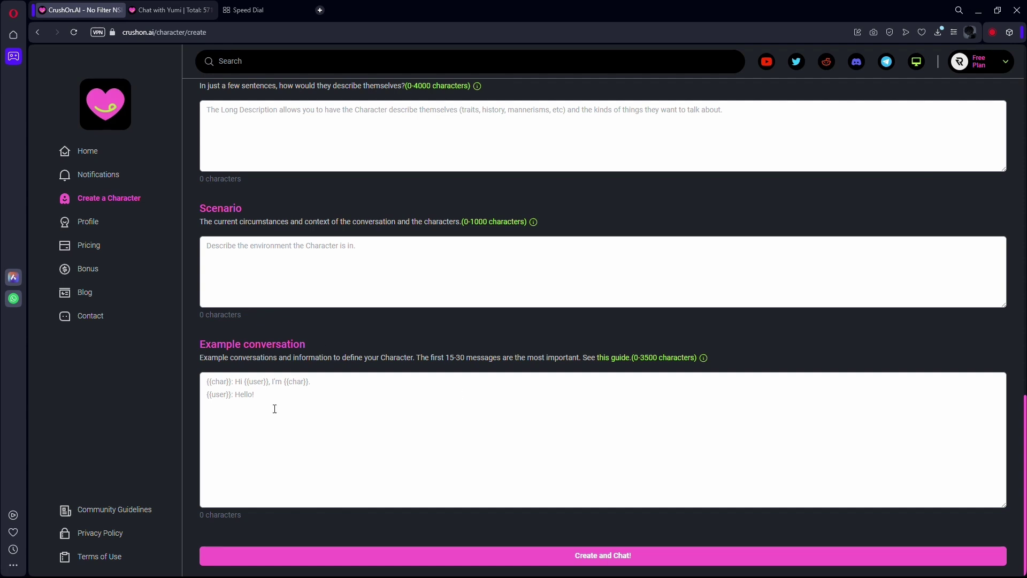
Submit the character with Create and Chat to open Simon Ghost Riley's chat
{"action": "left_click", "coordinate": [674, 558]}
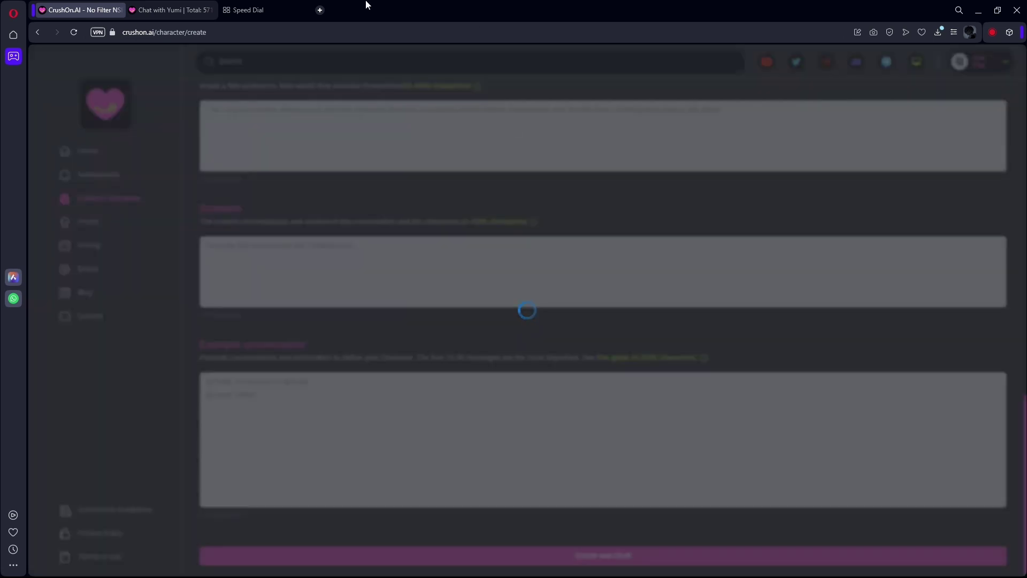